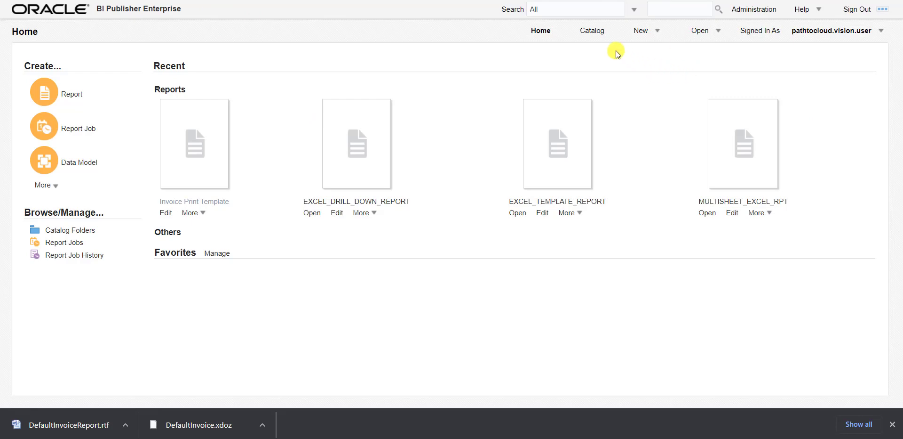
Browse Shared Folders > Custom > Financials > Receivables > Bill Presentment and edit Invoice Print Template
click(592, 31)
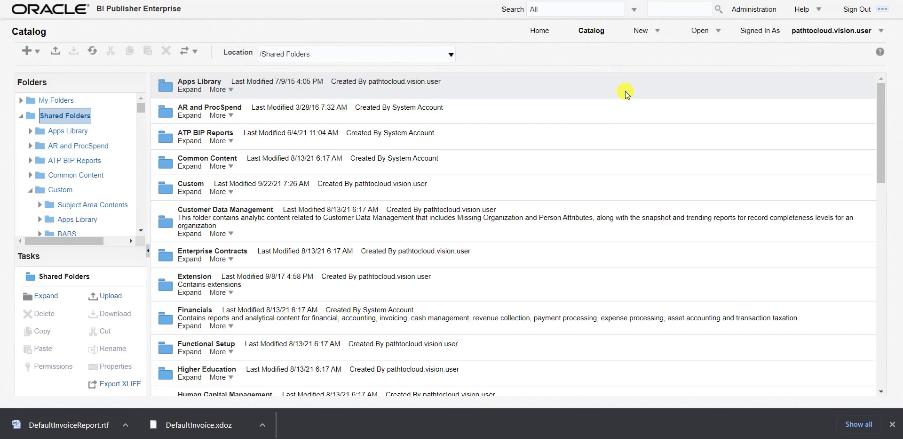
click(62, 187)
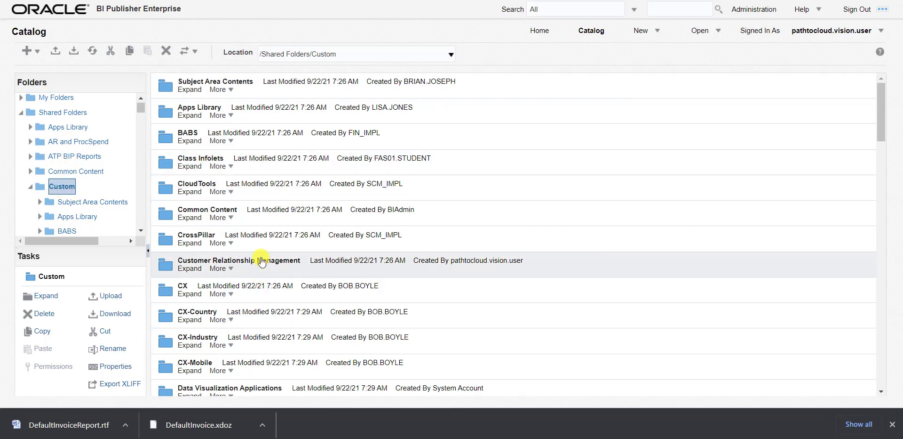
scroll(264, 266, down, 4)
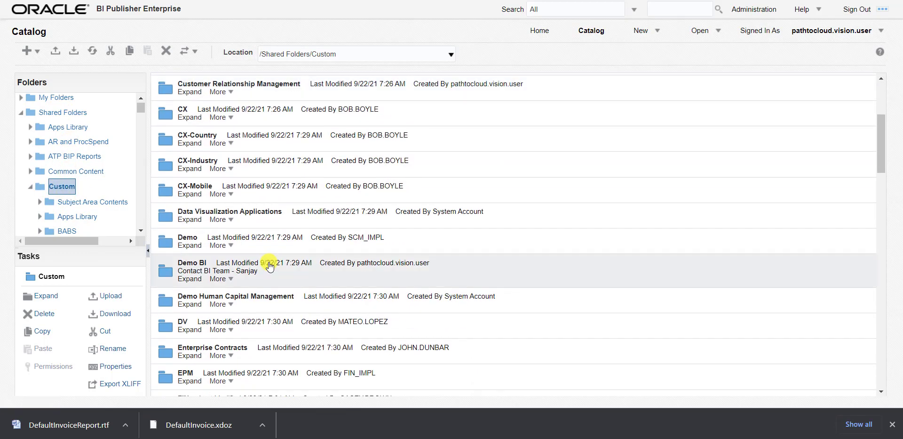
scroll(268, 266, down, 4)
double_click(265, 269)
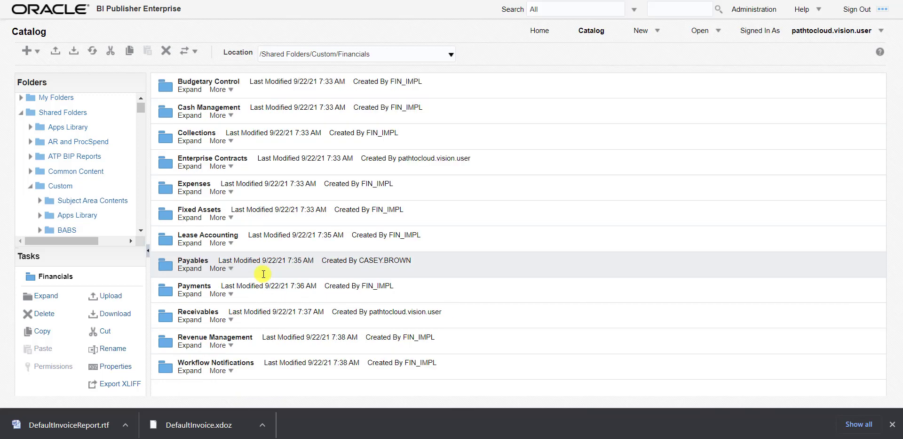
double_click(247, 316)
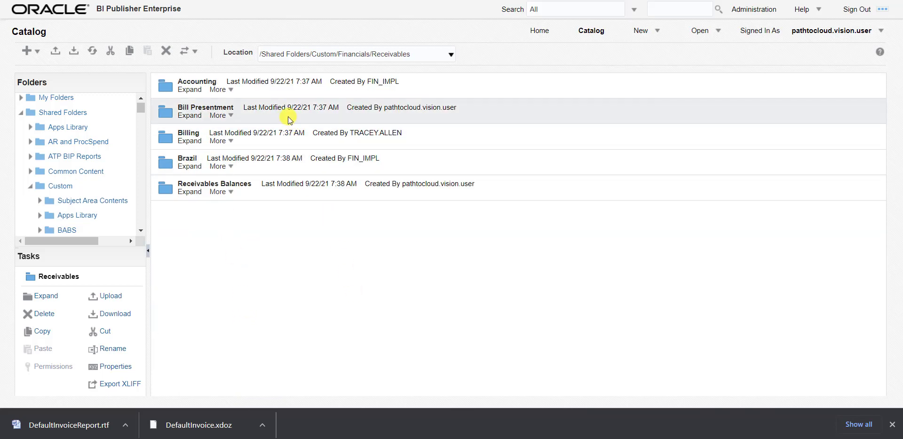
click(283, 115)
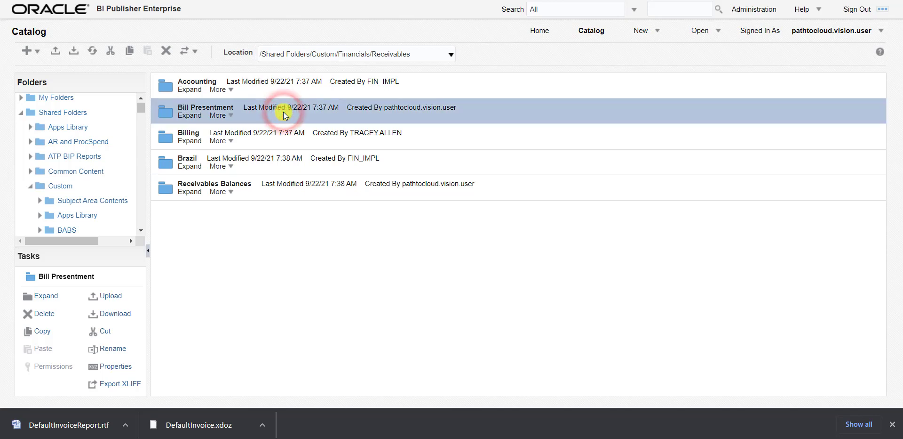
click(283, 115)
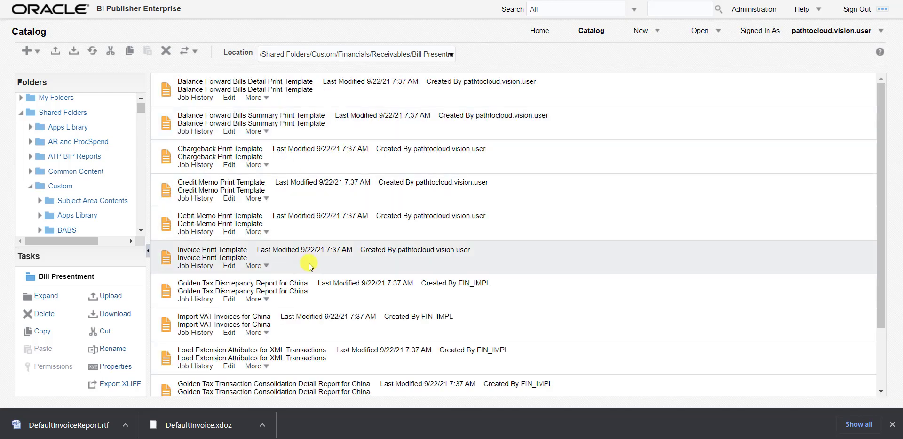
scroll(305, 261, down, 2)
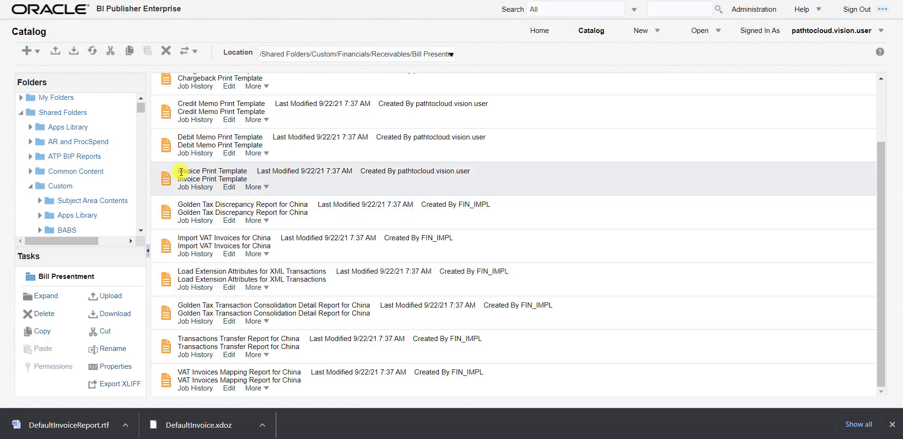
click(228, 187)
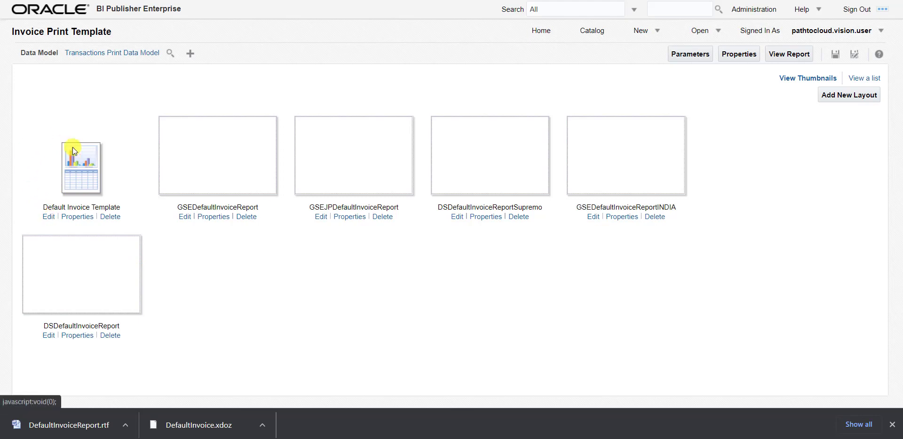
Download the Default Invoice Template layout as an RTF file and open it
click(49, 217)
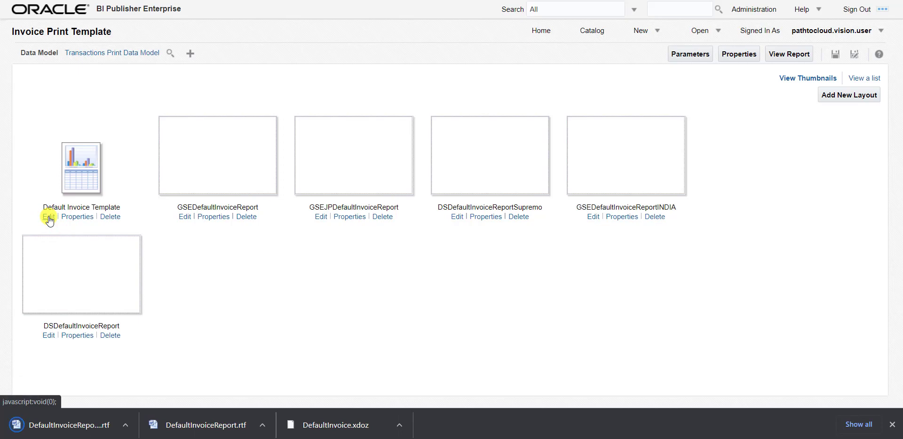
click(67, 427)
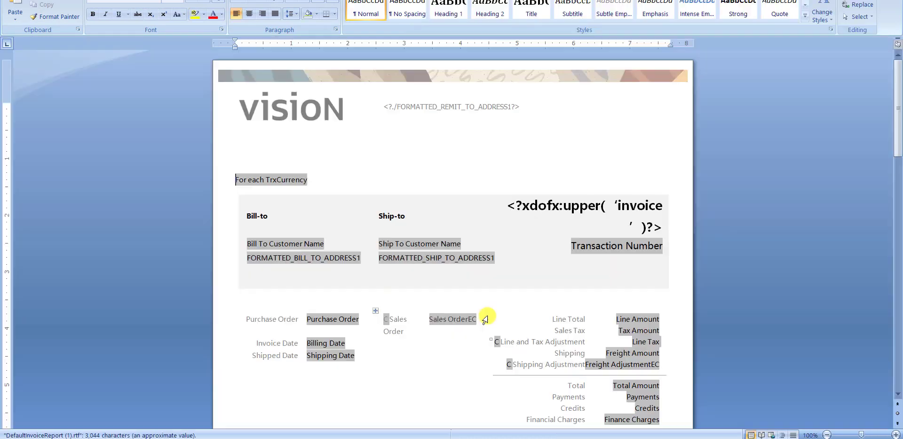
Review the three-page invoice template in Word, then return to the BI Publisher report page
scroll(491, 245, down, 1)
scroll(491, 245, up, 1)
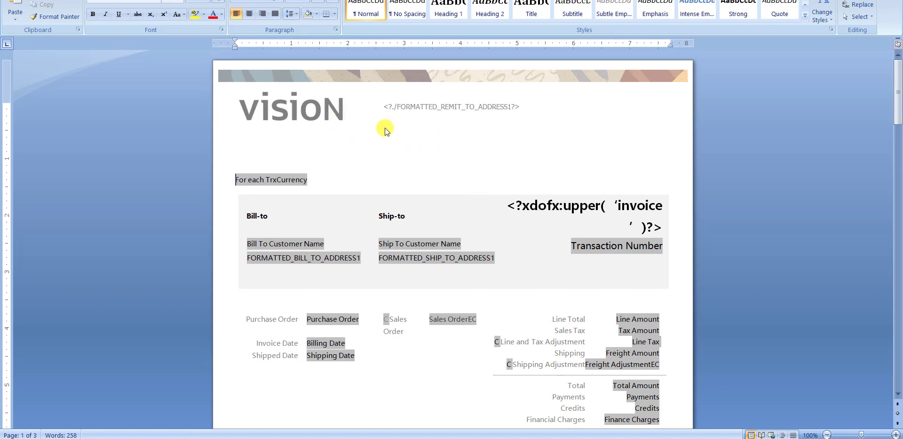
scroll(383, 189, down, 5)
scroll(387, 190, down, 13)
scroll(387, 190, up, 18)
click(322, 434)
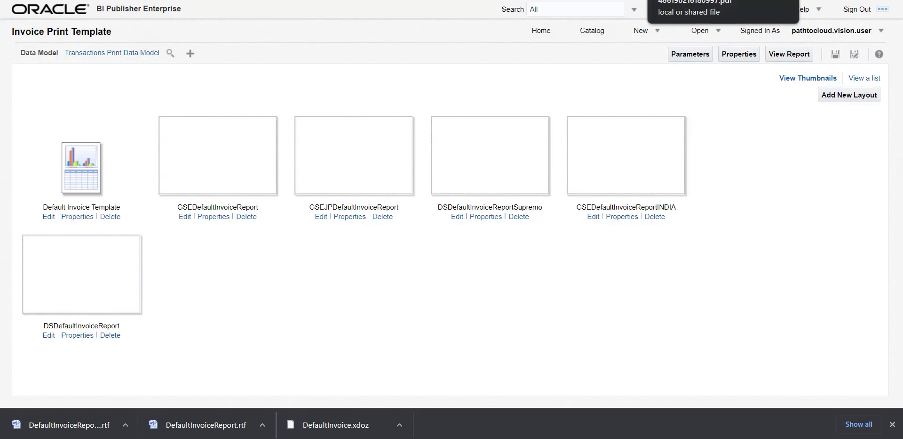
Compare with the two-page sample invoice PDF in Chrome, then return to the Word template
click(723, 1)
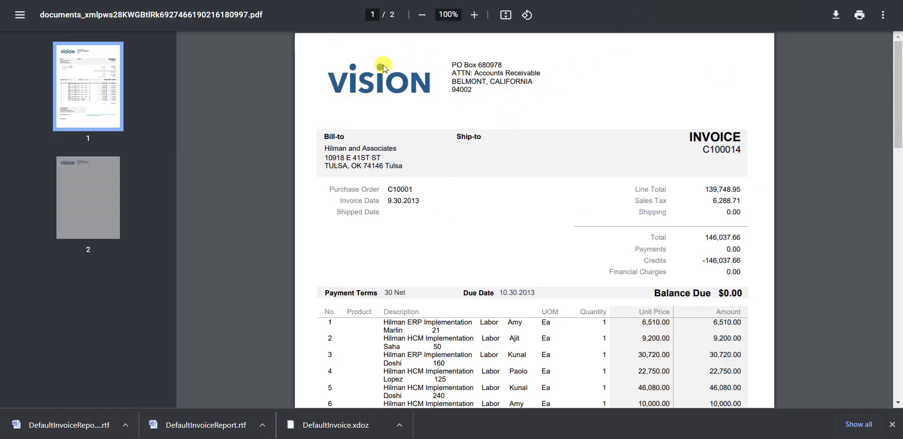
click(329, 75)
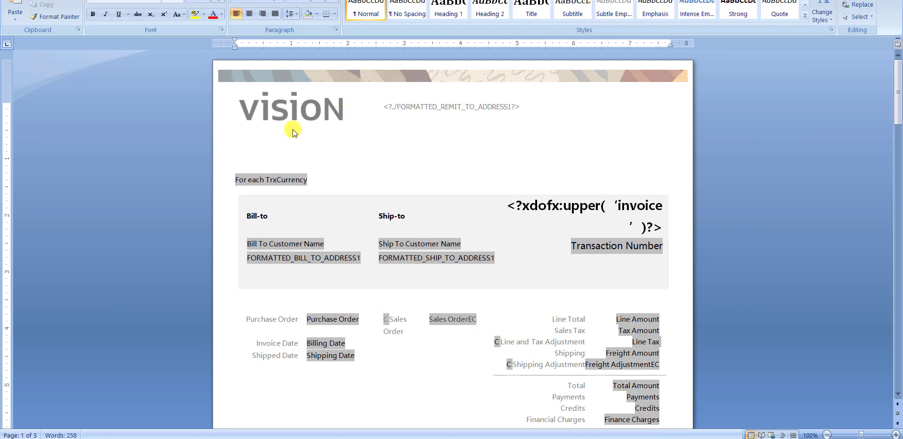
Replace the header's VISION logo with a pasted Oracle logo, shrunk to fit the header
double_click(226, 124)
click(262, 112)
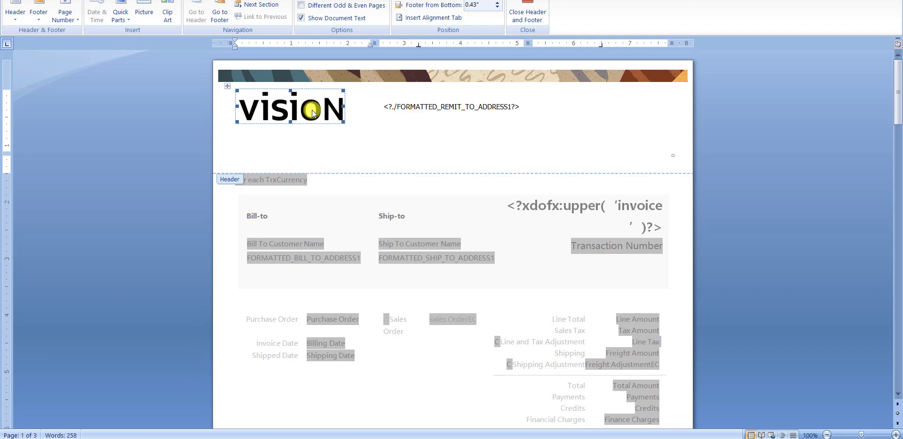
key(Delete)
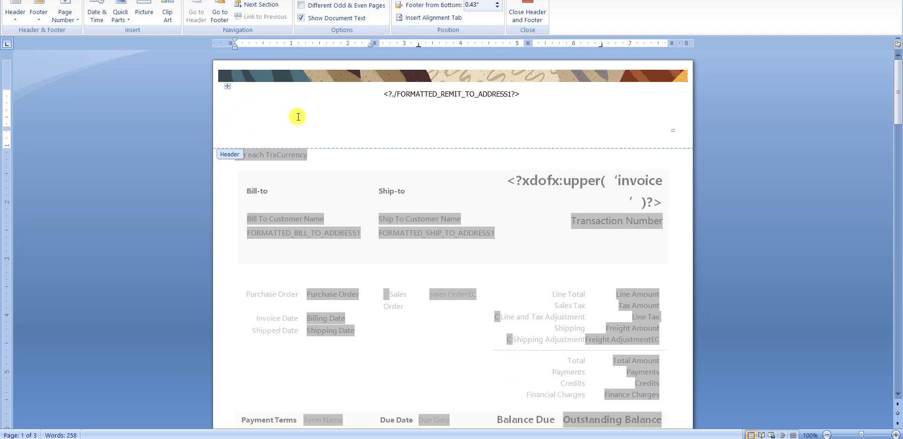
key(ctrl+v)
drag(470, 160, 378, 133)
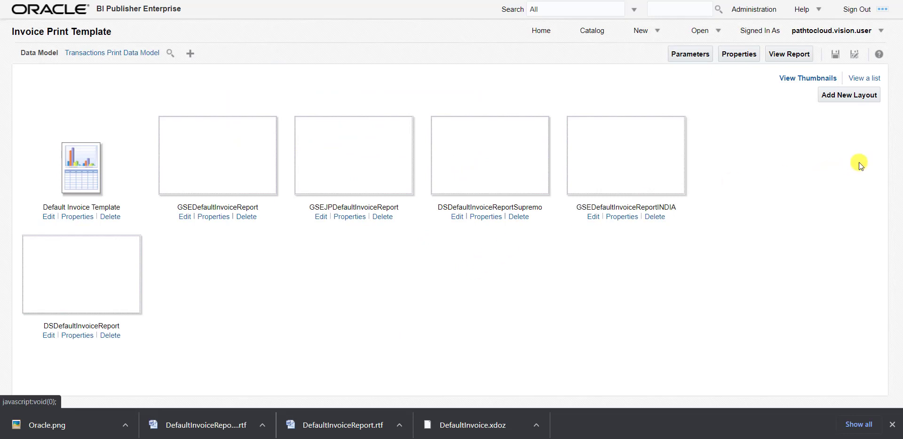
click(845, 97)
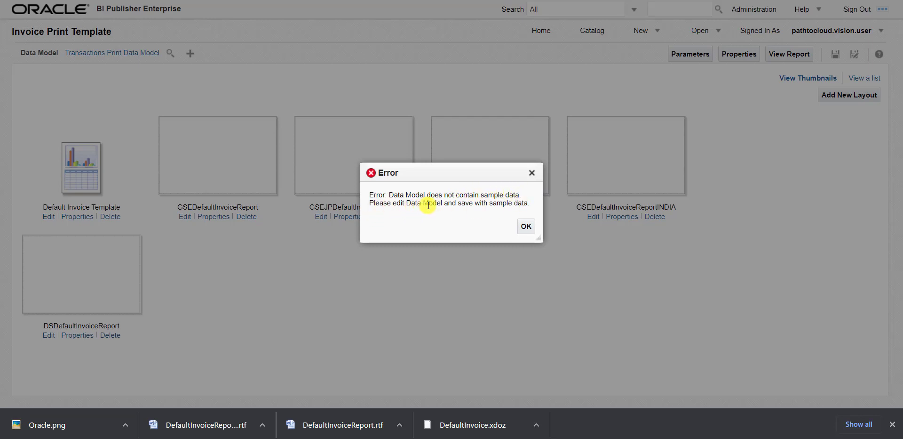
click(532, 226)
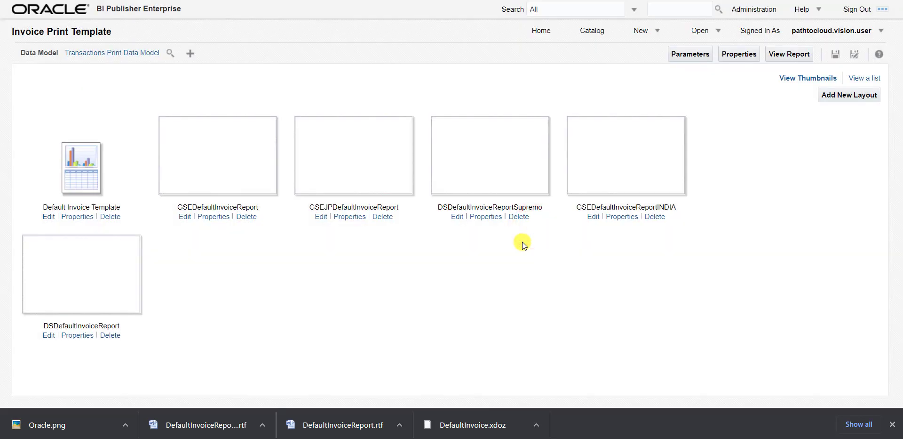
Run the Transactions Print Data Model's data view and dismiss the resulting ORA-00933 SQL error
click(121, 54)
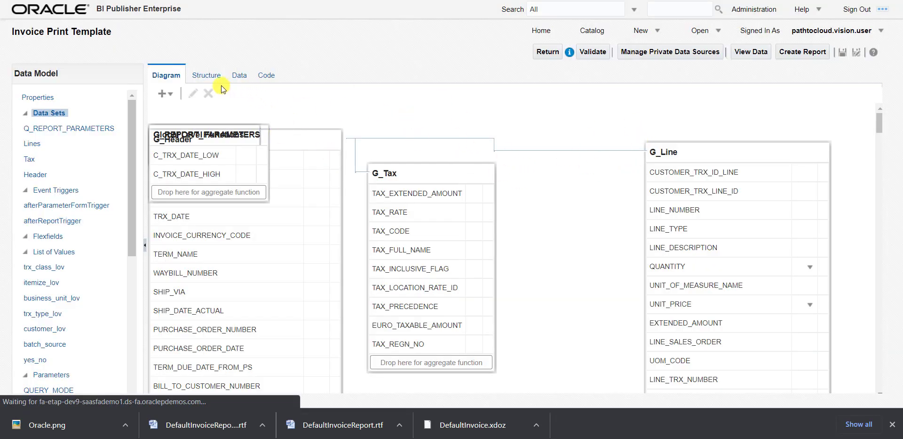
click(239, 75)
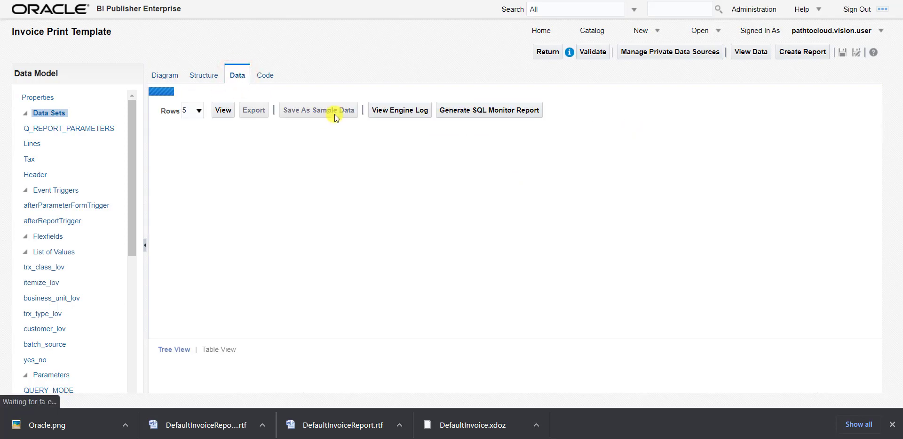
click(222, 110)
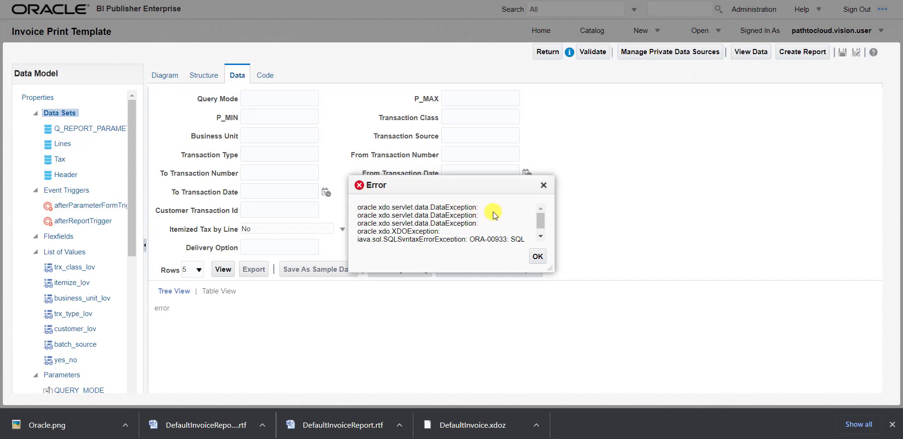
scroll(492, 211, down, 1)
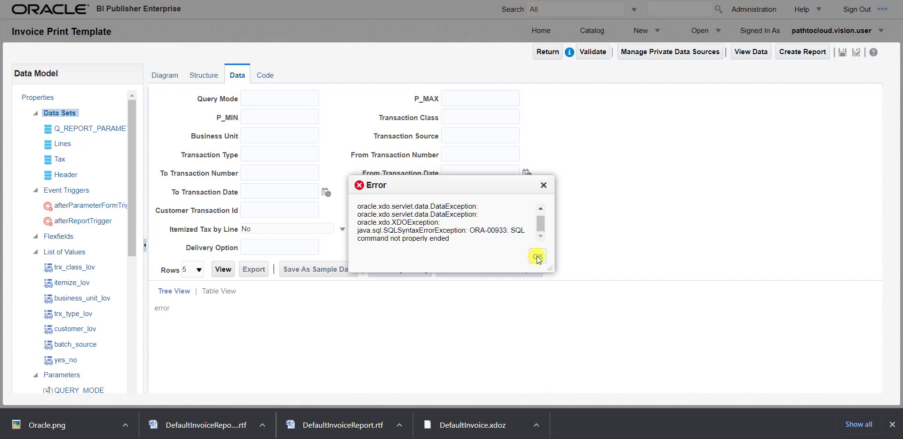
click(538, 257)
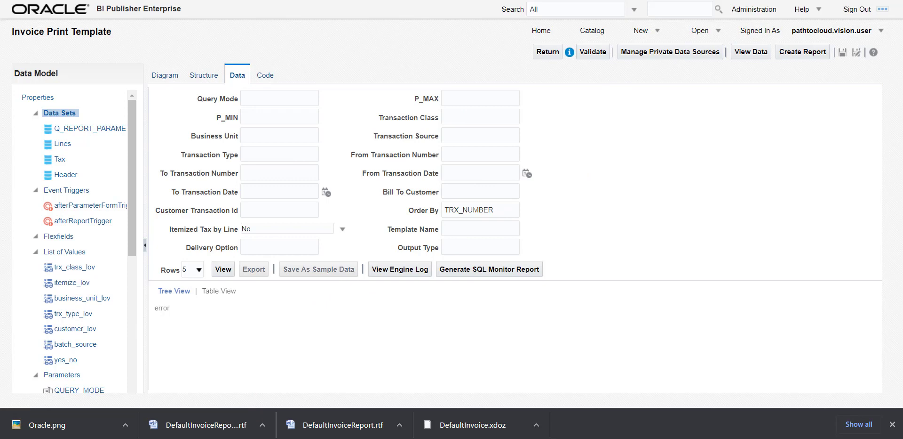
Return to the BI Publisher home and reopen Invoice Print Template from the Bill Presentment folder
key(ctrl+l)
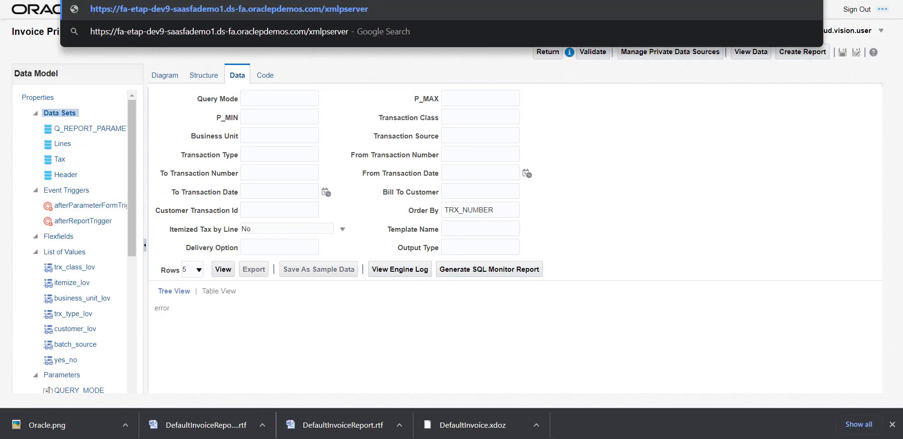
key(Return)
click(517, 52)
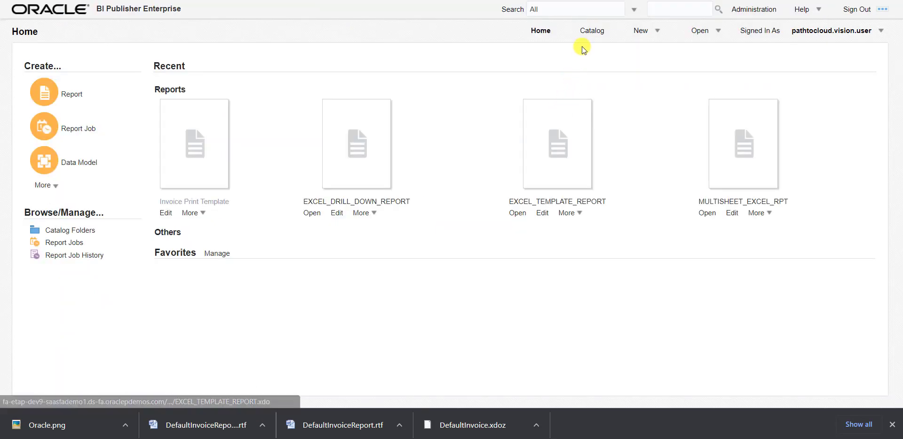
click(591, 34)
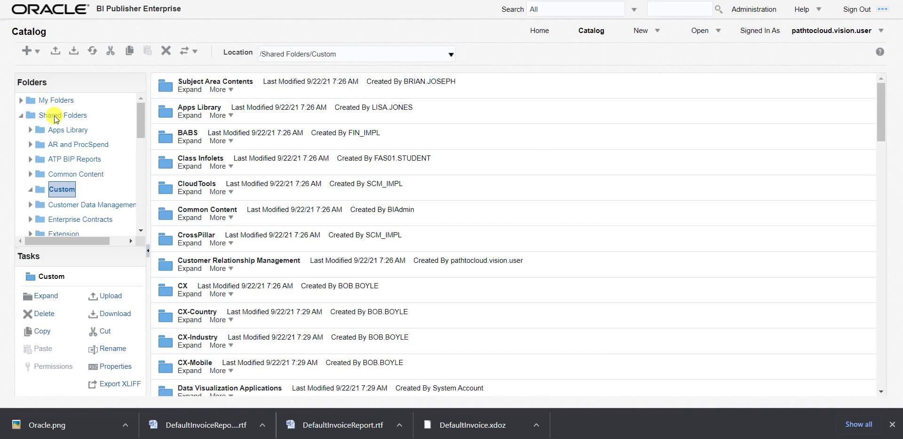
scroll(70, 193, down, 3)
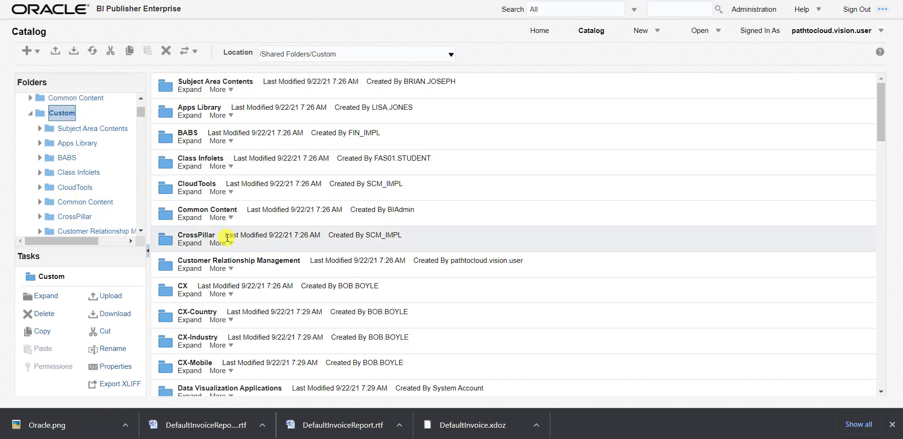
click(239, 260)
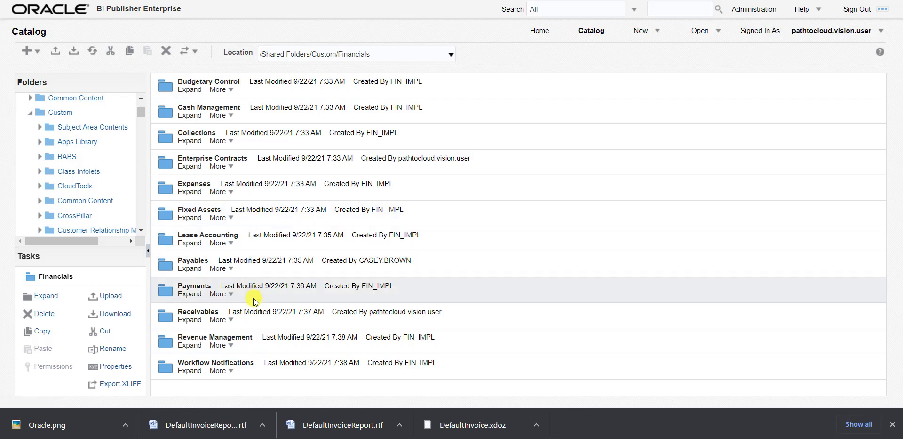
click(271, 316)
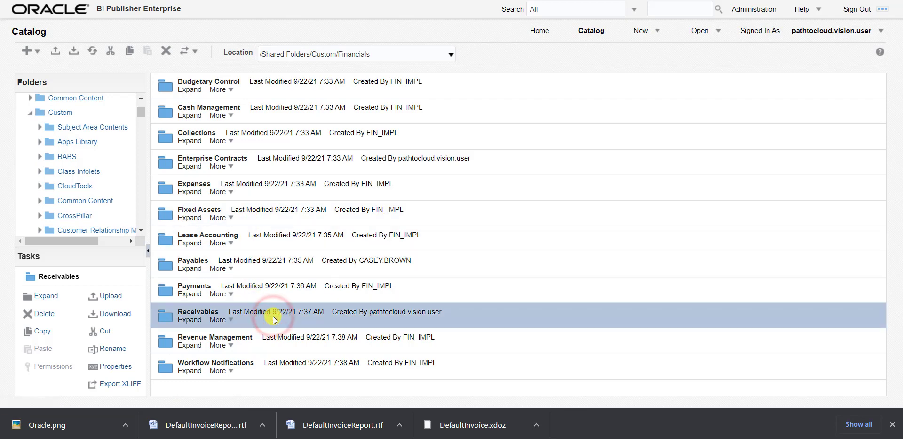
double_click(287, 116)
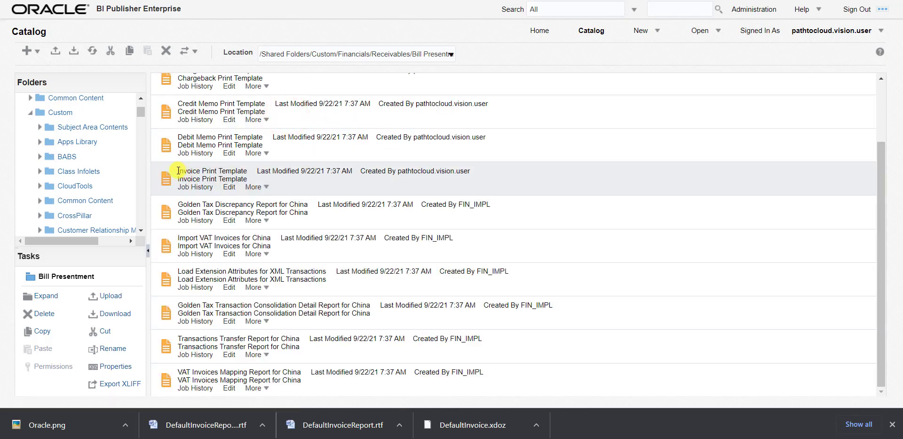
click(230, 188)
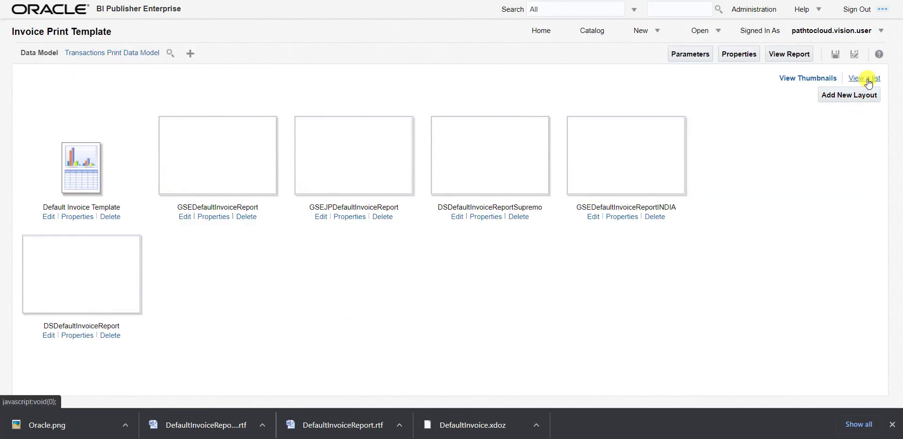
Show the report's layouts as a list and start adding a new layout
click(868, 80)
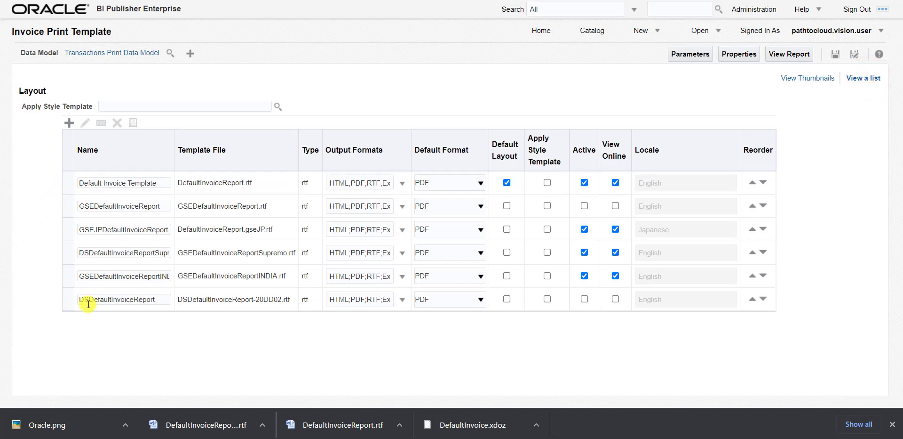
triple_click(82, 182)
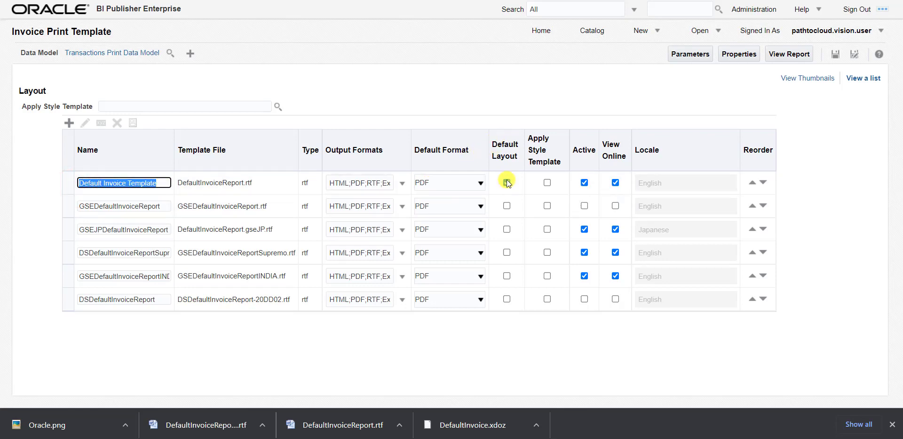
click(443, 108)
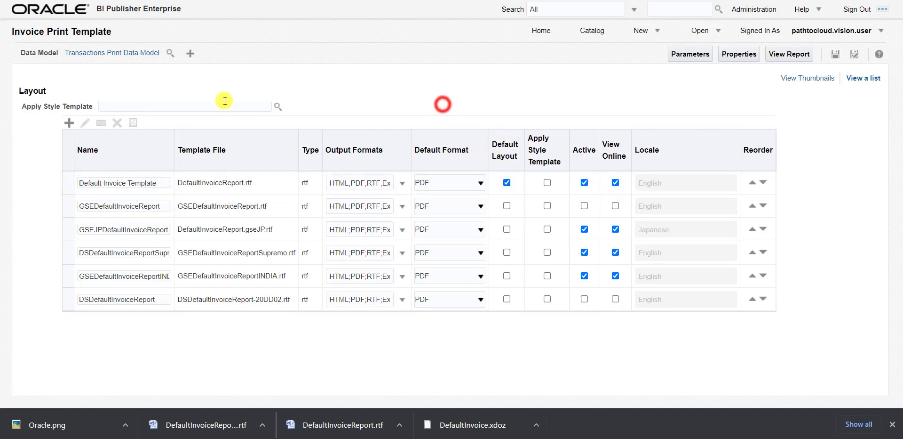
click(68, 124)
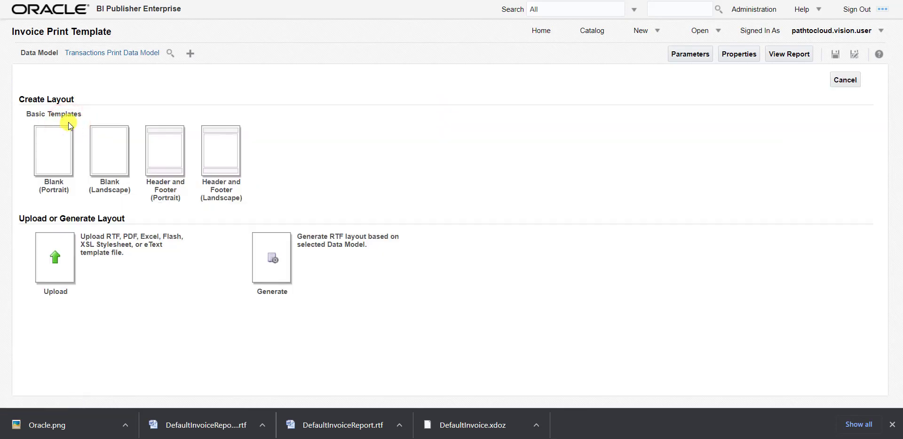
Upload XX_Invoice.rtf as layout XX_INVOICE with type RTF Template and locale English
click(54, 258)
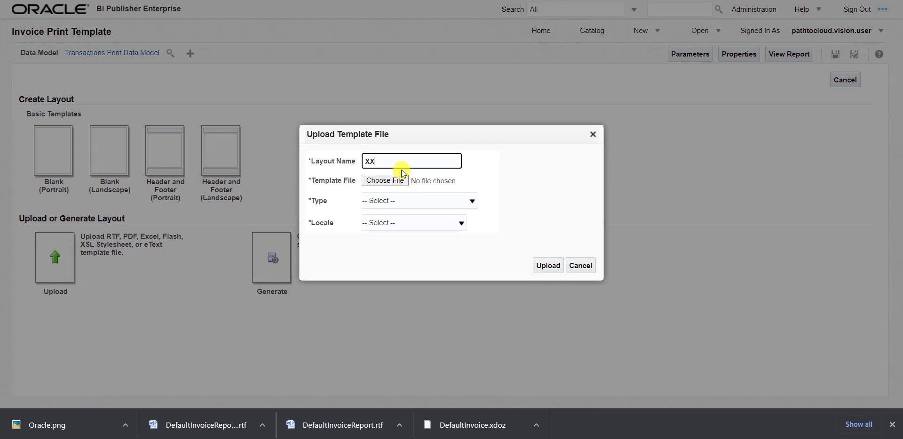
text(XX_INVOICE)
click(391, 183)
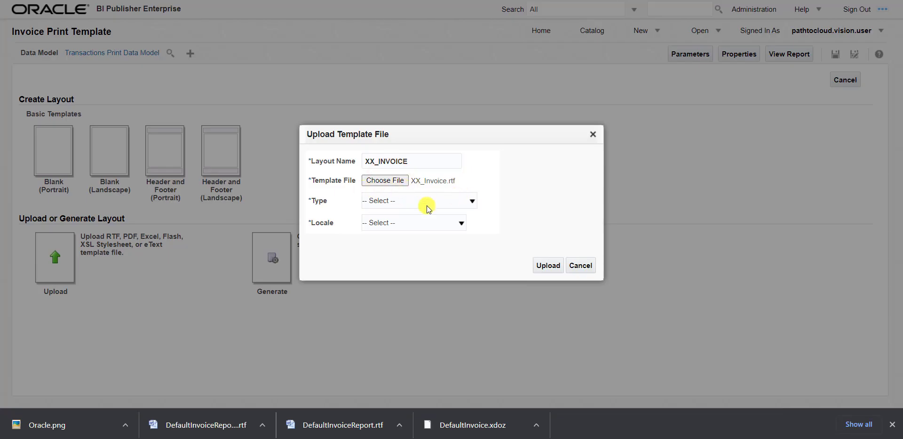
click(400, 201)
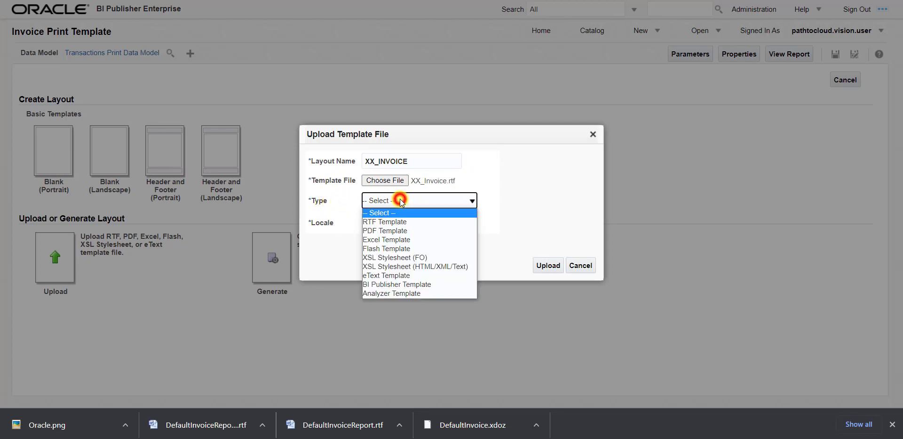
click(391, 221)
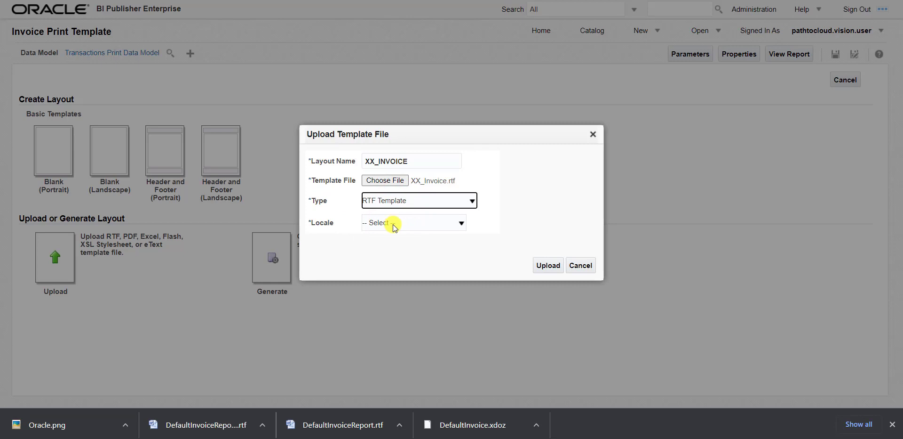
click(394, 224)
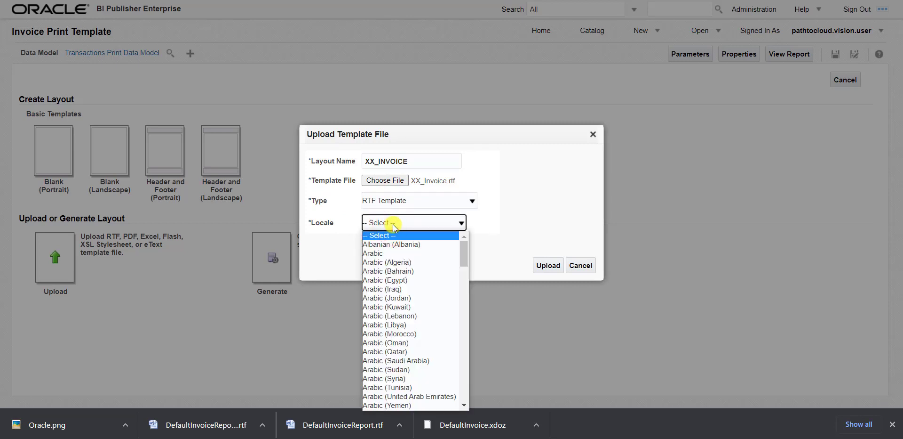
key(e)
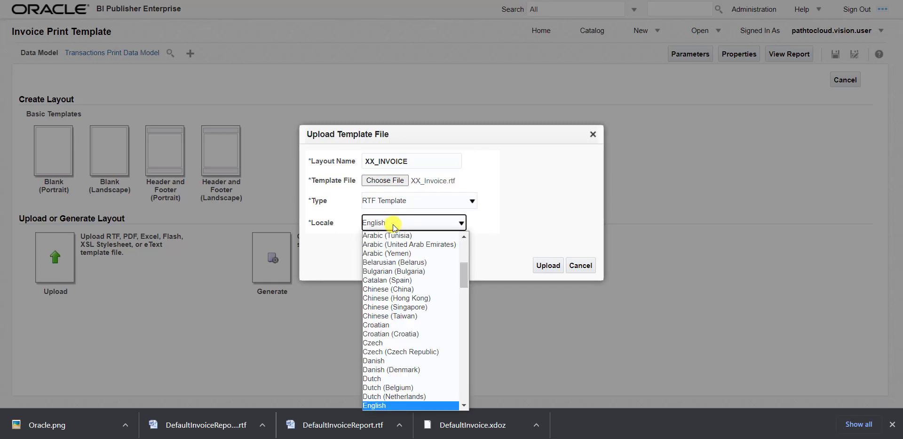
click(420, 407)
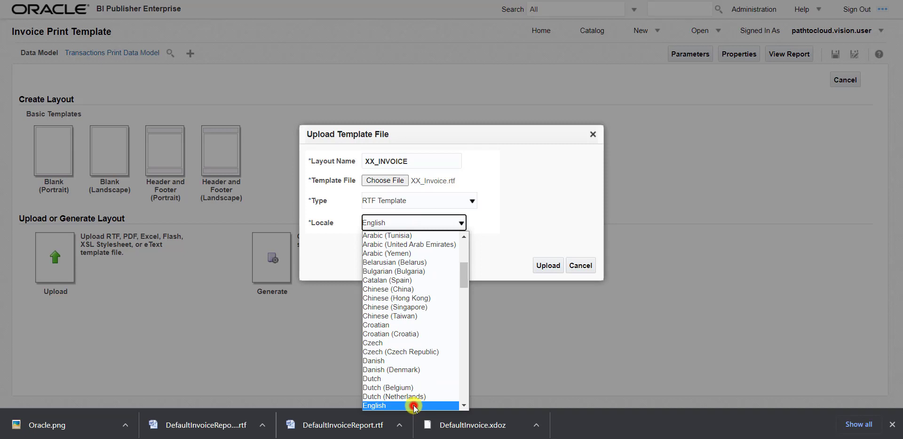
click(548, 267)
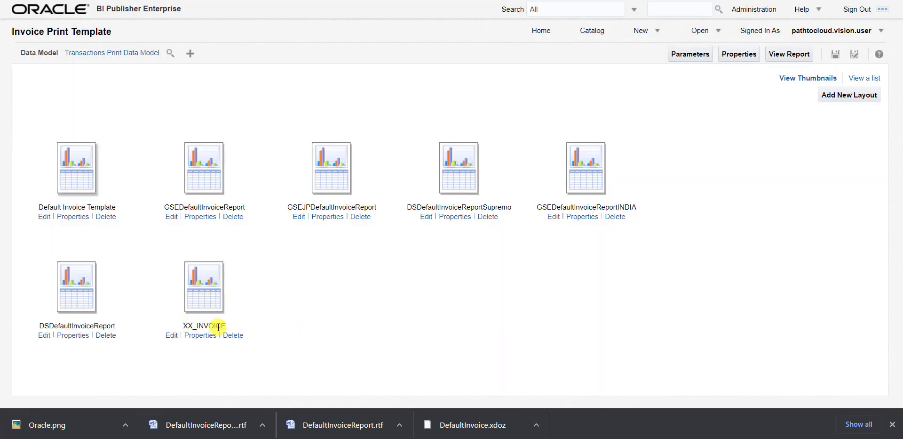
Move the default layout from Default Invoice Template to XX_INVOICE in list view and save
click(868, 79)
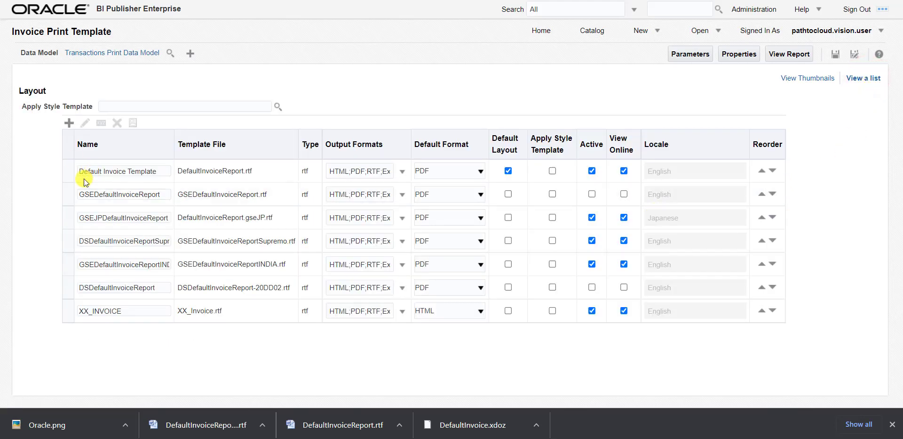
click(509, 171)
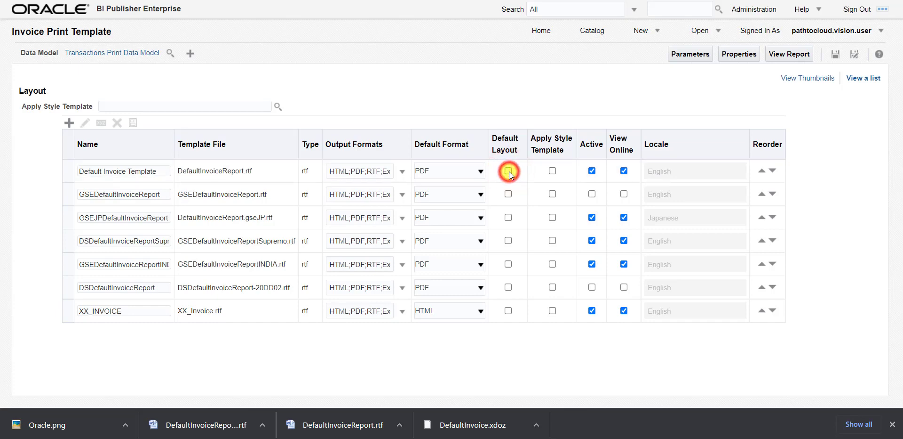
click(508, 311)
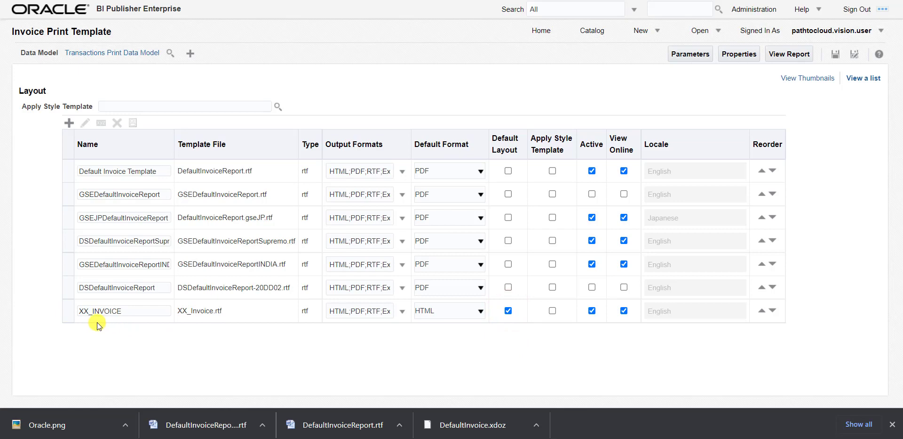
click(835, 54)
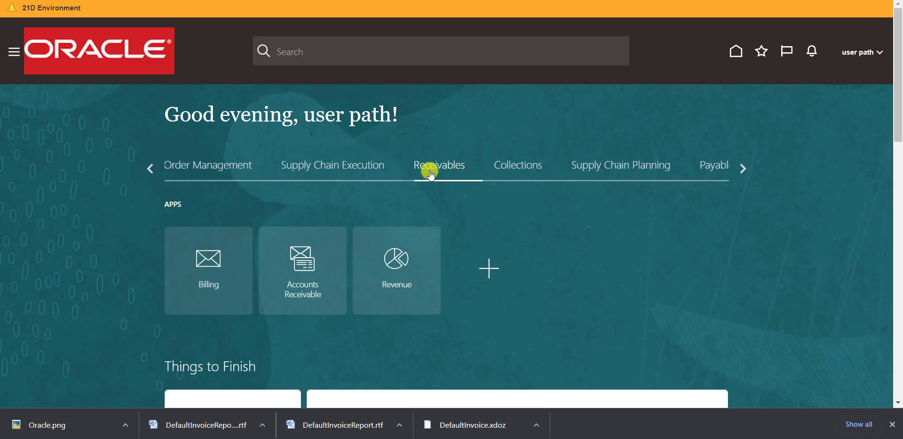
Go to the Billing work area's Manage Transactions search page
click(213, 271)
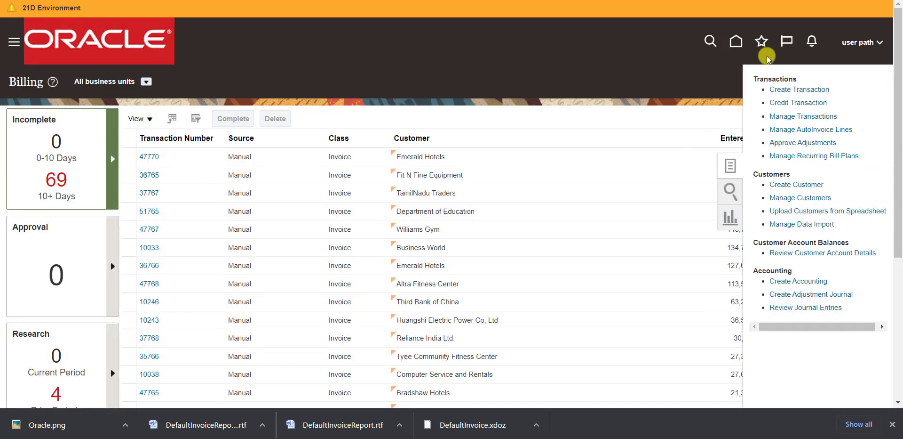
click(652, 75)
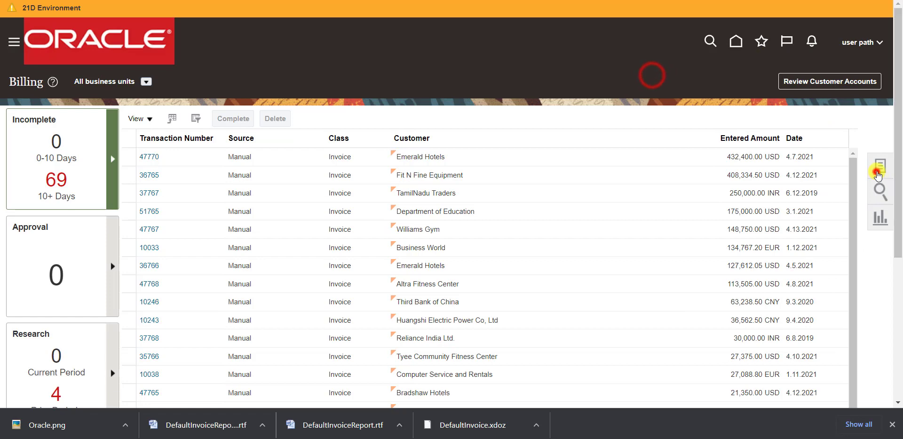
click(878, 174)
click(794, 118)
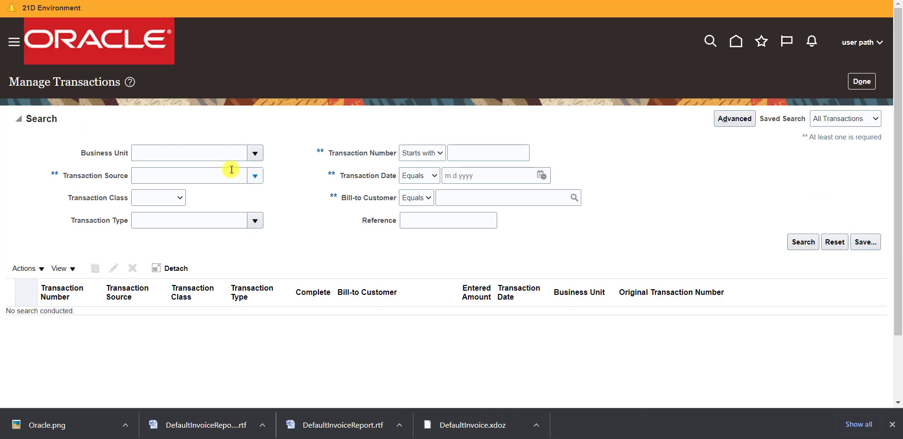
Search transactions from source CONTRACT INVOICES and open invoice C100014
click(255, 175)
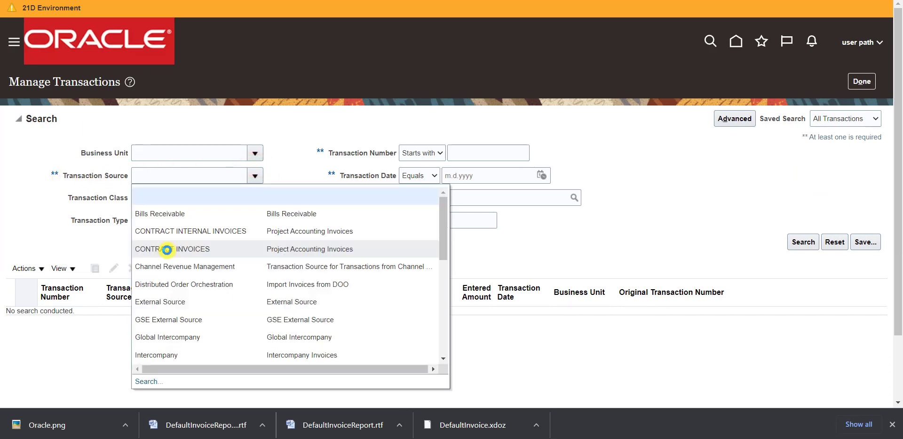
click(213, 248)
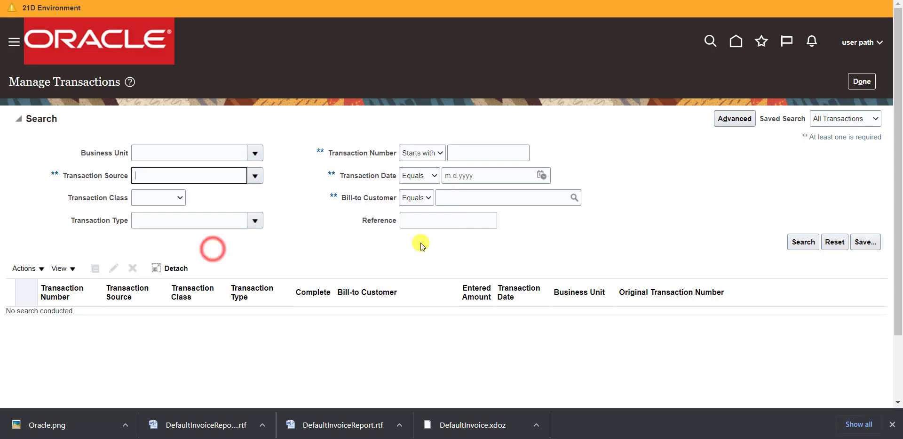
click(805, 244)
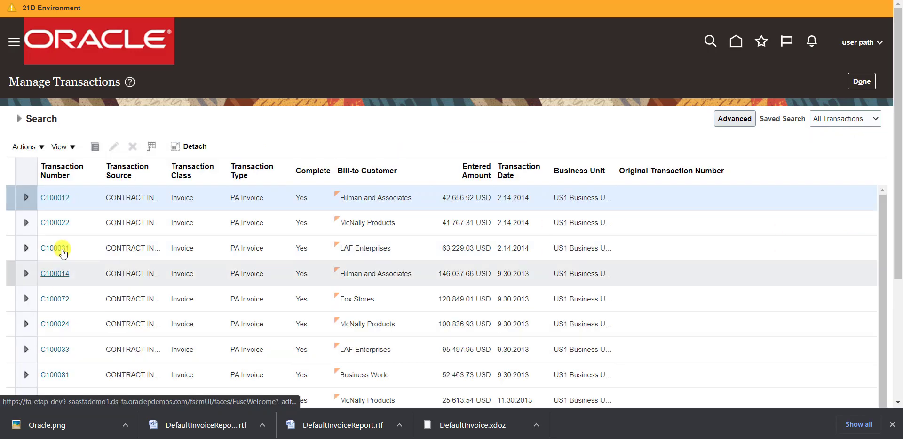
click(56, 274)
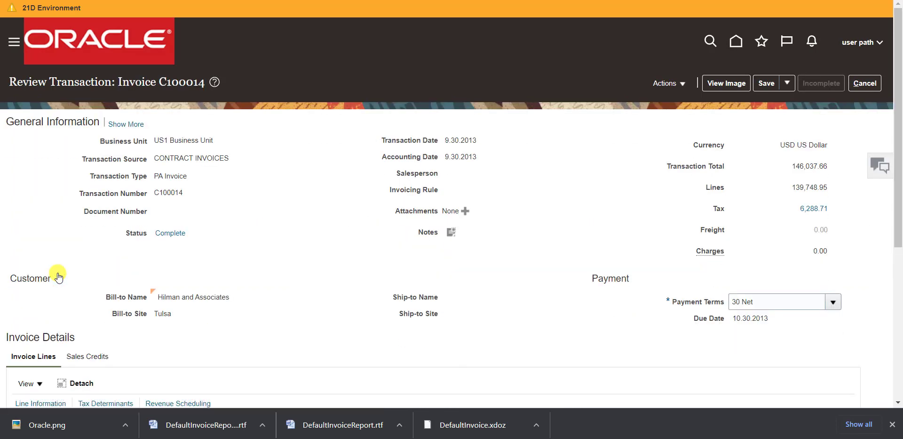
Preview invoice C100014's PDF image with the Oracle logo, then return to the Invoice Print Template layouts
click(724, 82)
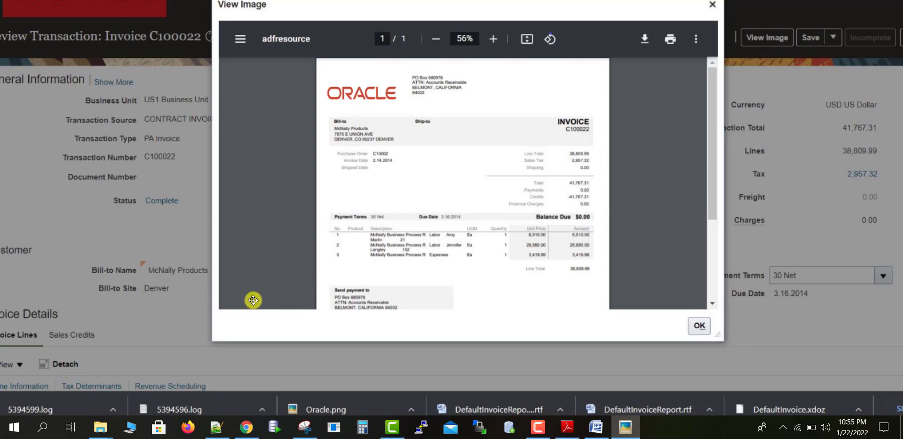
click(246, 426)
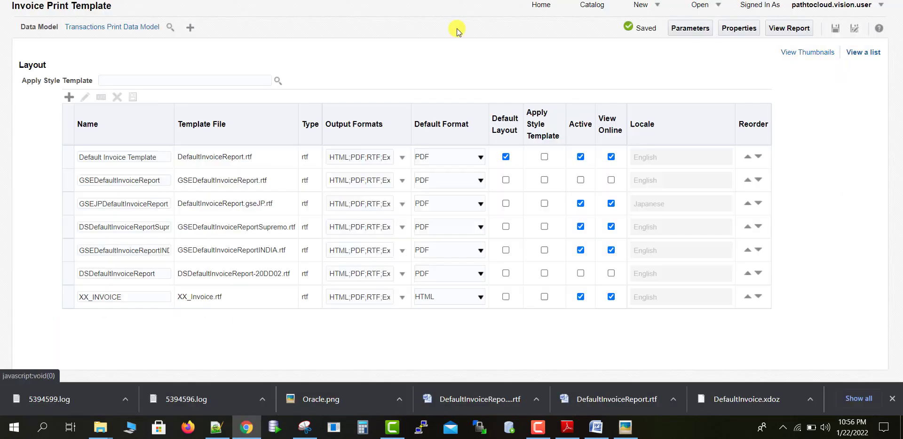
Open the Transactions Print Data Model and edit the Lines data set to view its SQL query
click(105, 28)
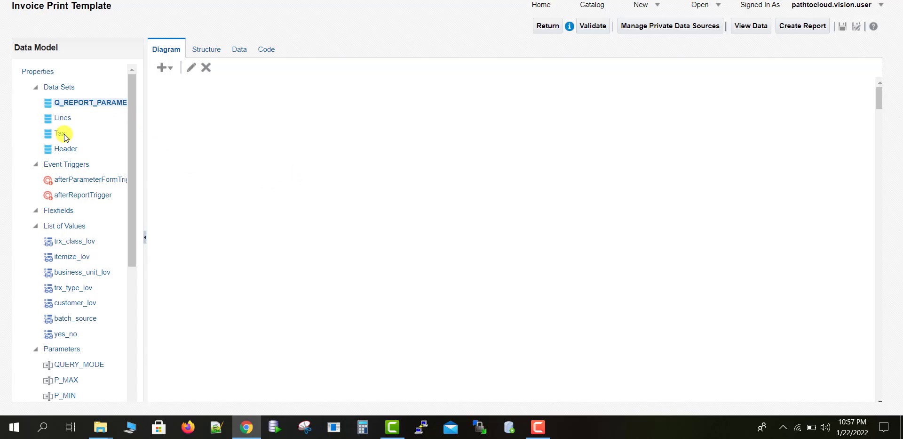
click(55, 88)
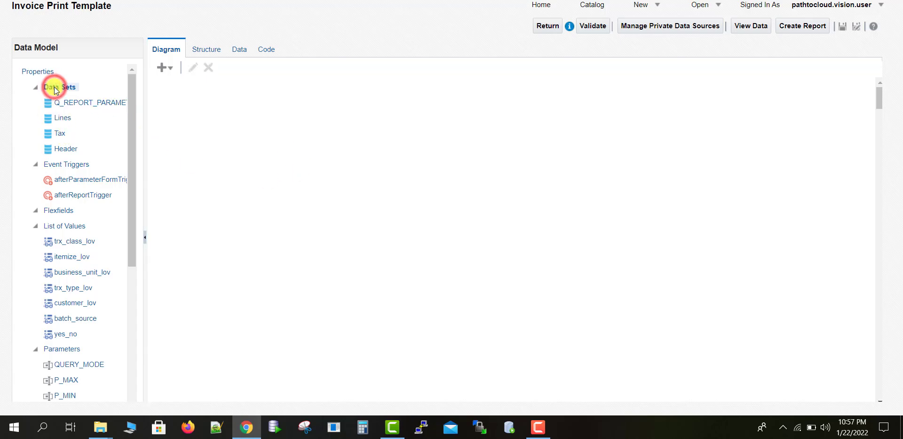
click(54, 90)
double_click(59, 115)
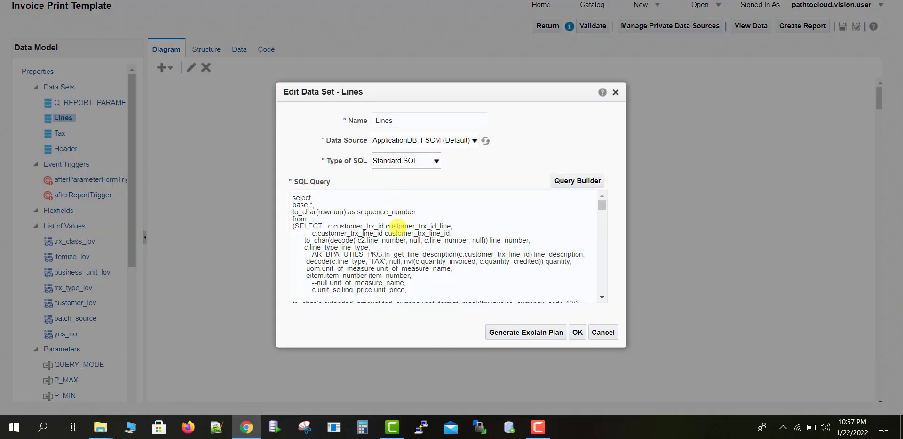
scroll(358, 238, down, 1)
scroll(357, 239, down, 15)
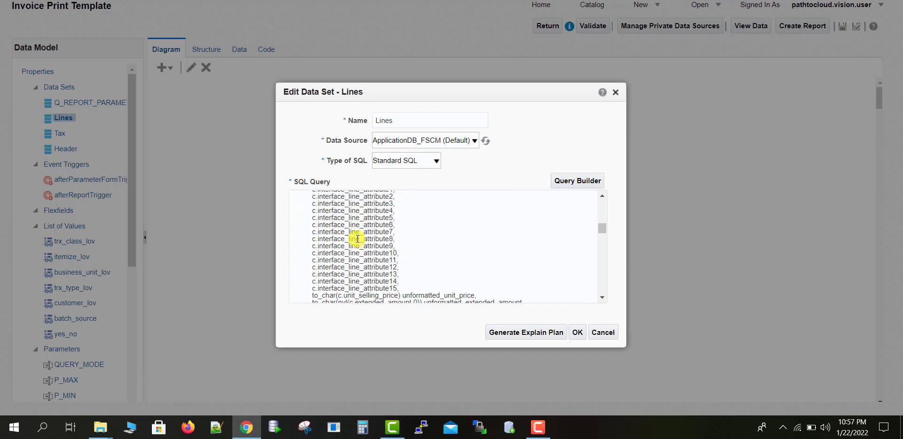